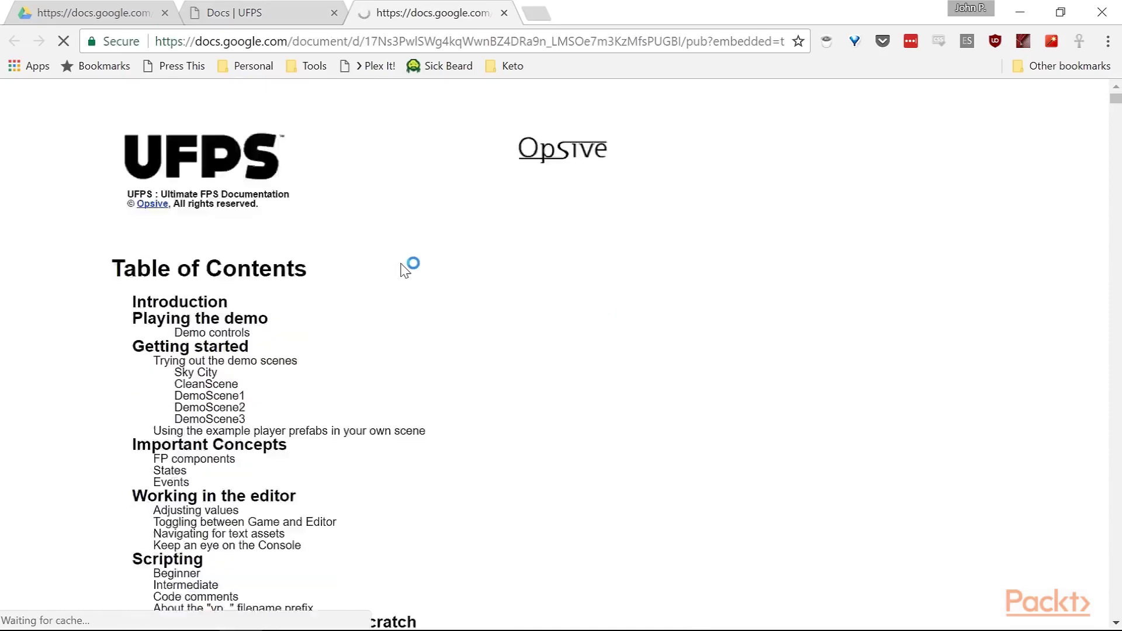
- Jump to the Weapons chapter of the UFPS manual in Google Docs, then return to Unity
scroll(403, 268, down, 18)
scroll(363, 269, up, 3)
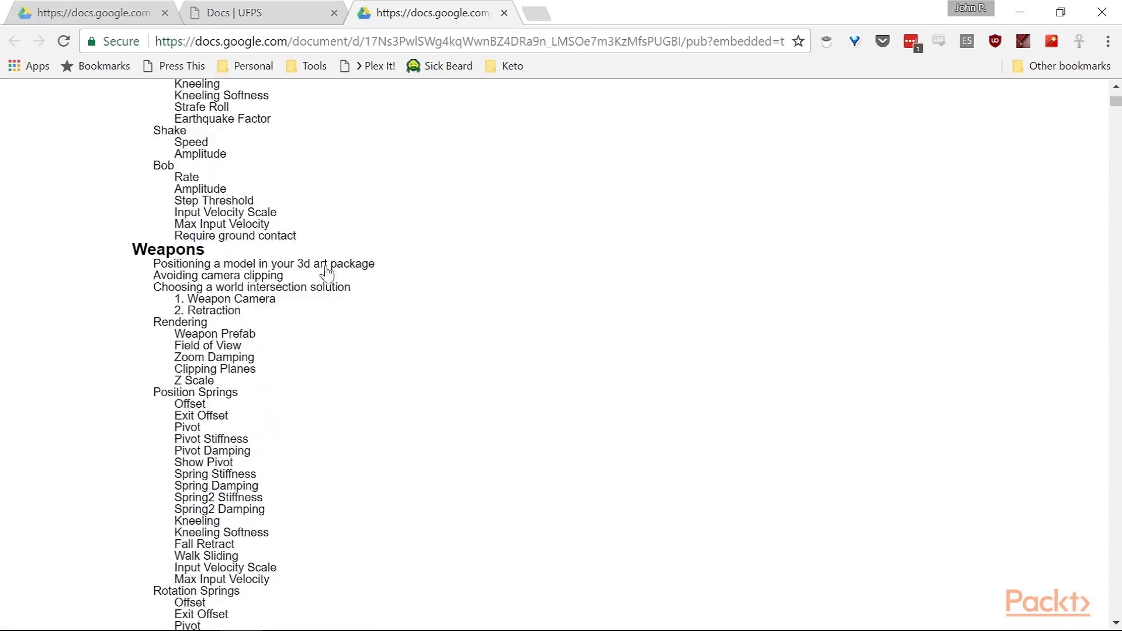
click(182, 257)
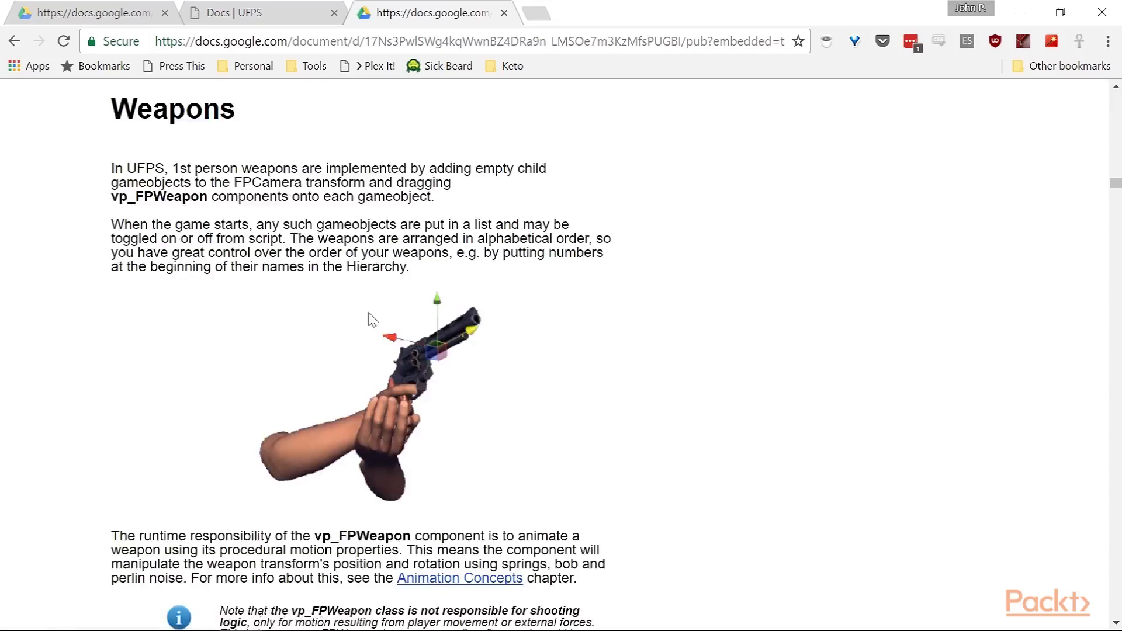
scroll(484, 341, down, 12)
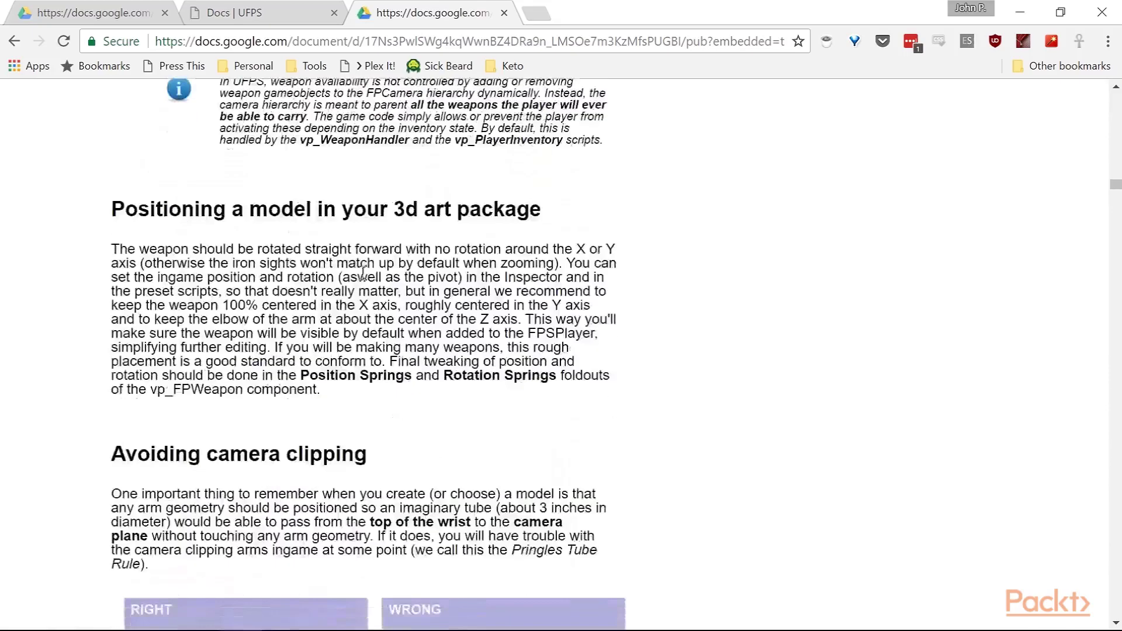
scroll(643, 393, down, 7)
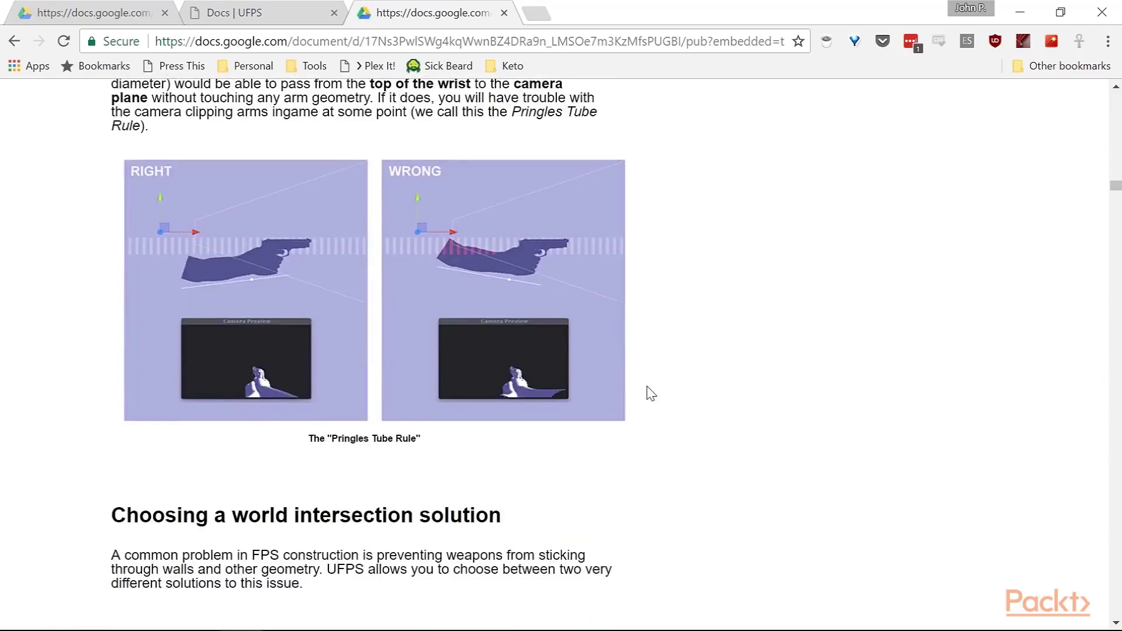
key(alt+Tab)
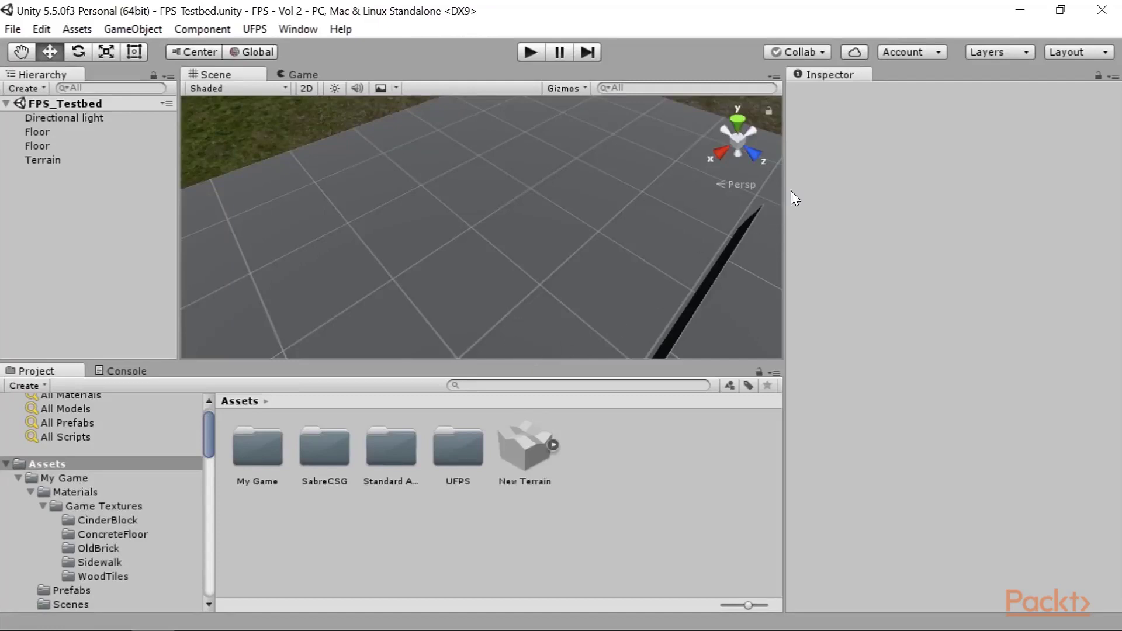
- Open the Asset Store from the Window menu and maximize its tab
click(298, 30)
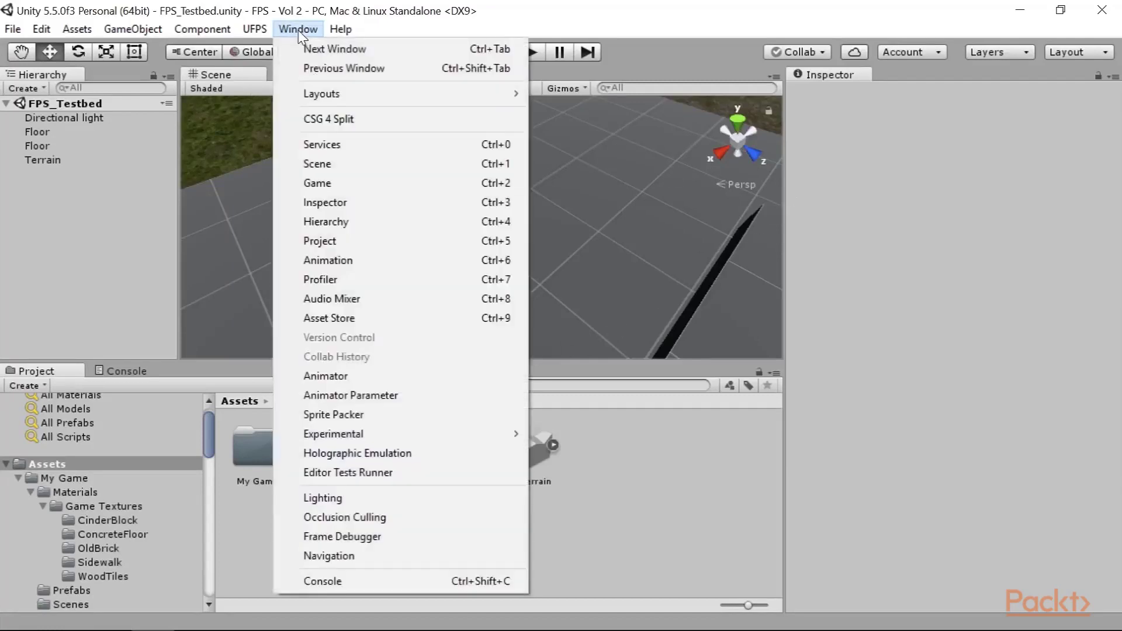
click(363, 317)
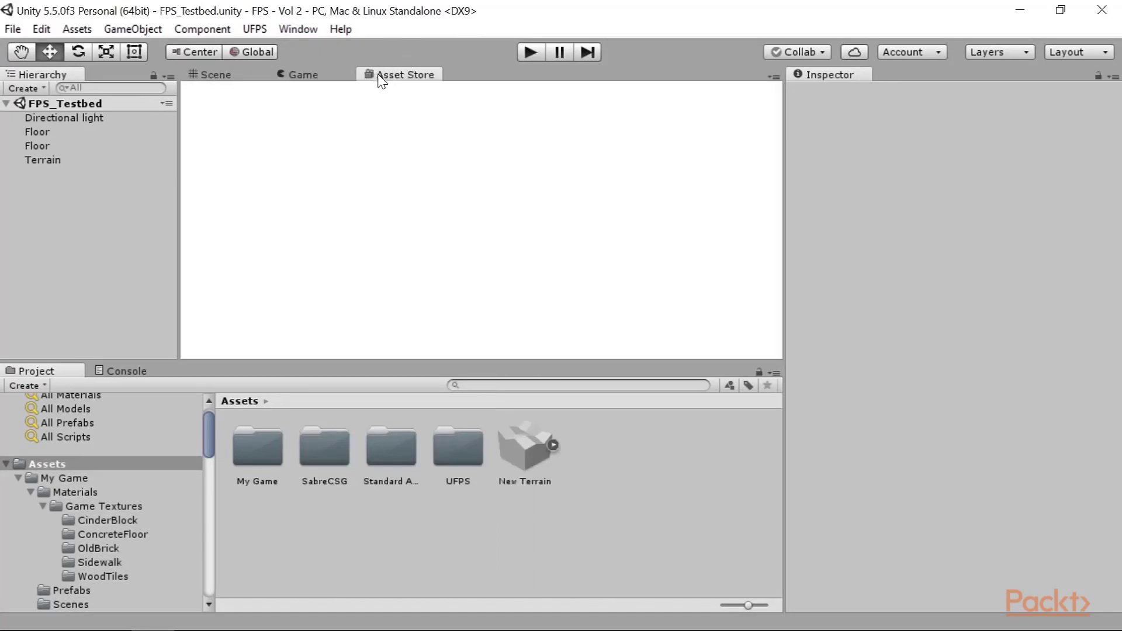
right_click(384, 79)
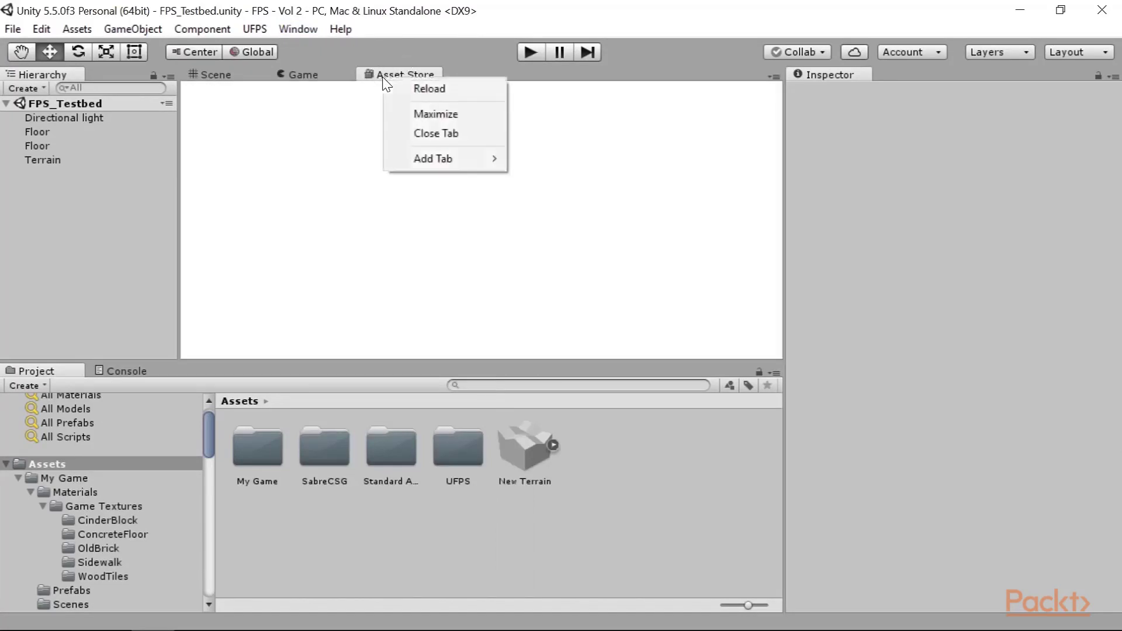
click(447, 115)
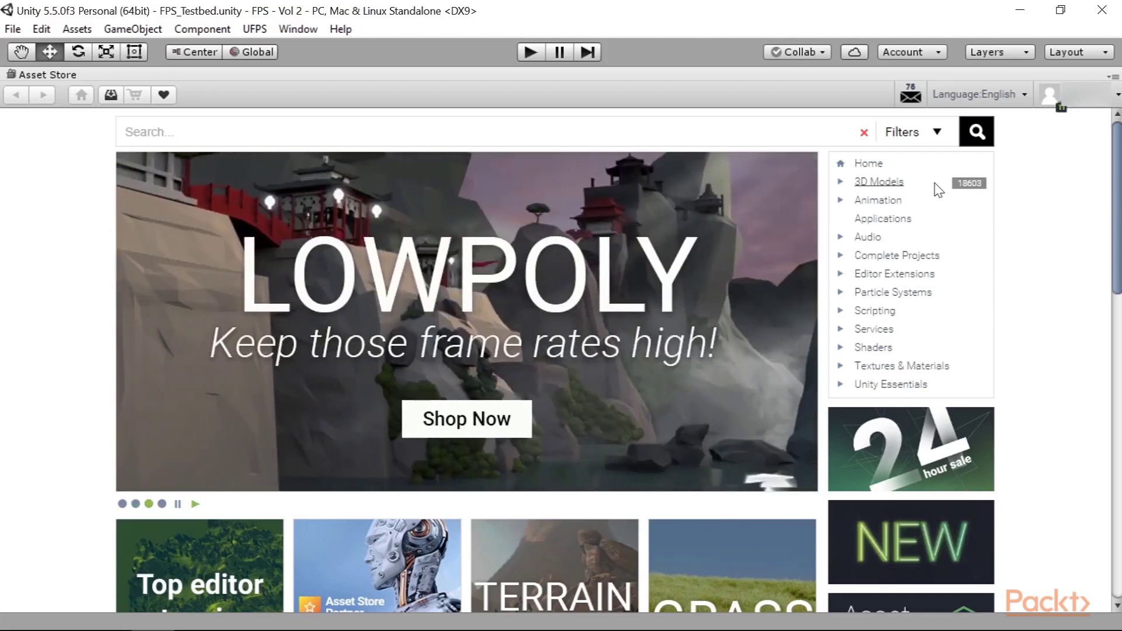
- Browse to 3D Models > Props > Weapons > Guns in the Asset Store
click(842, 183)
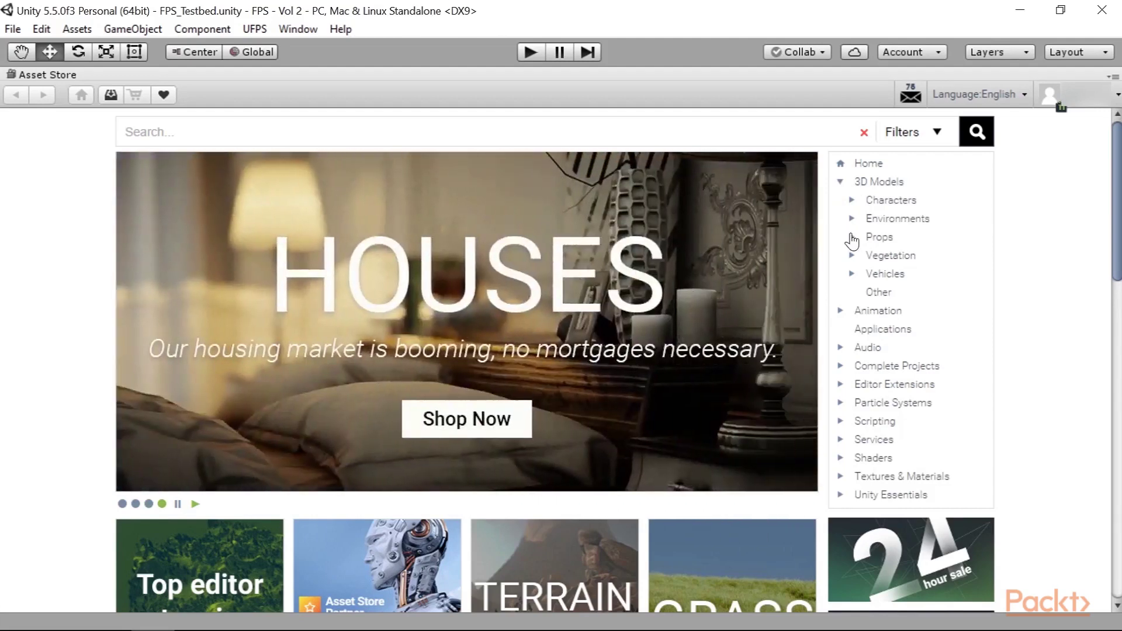
click(852, 238)
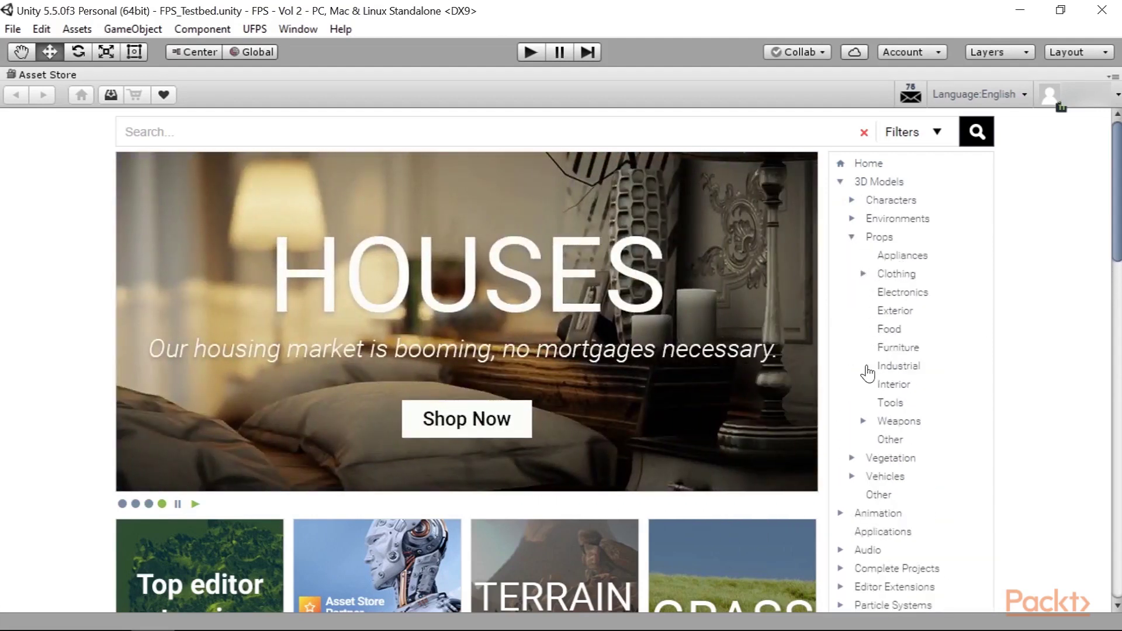
click(863, 422)
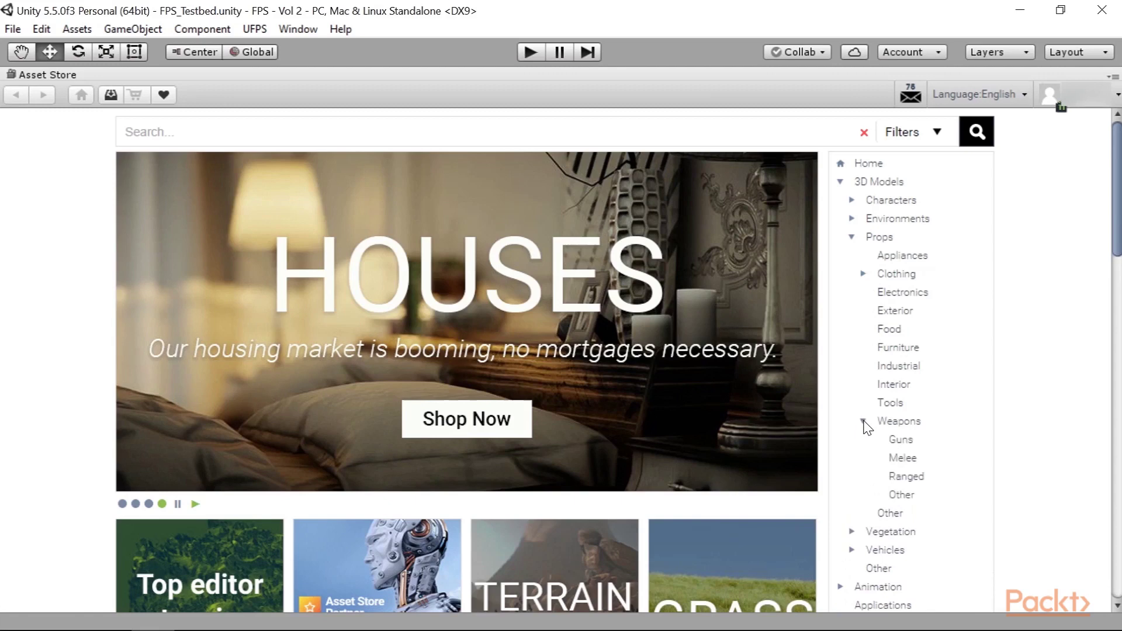
scroll(865, 427, down, 3)
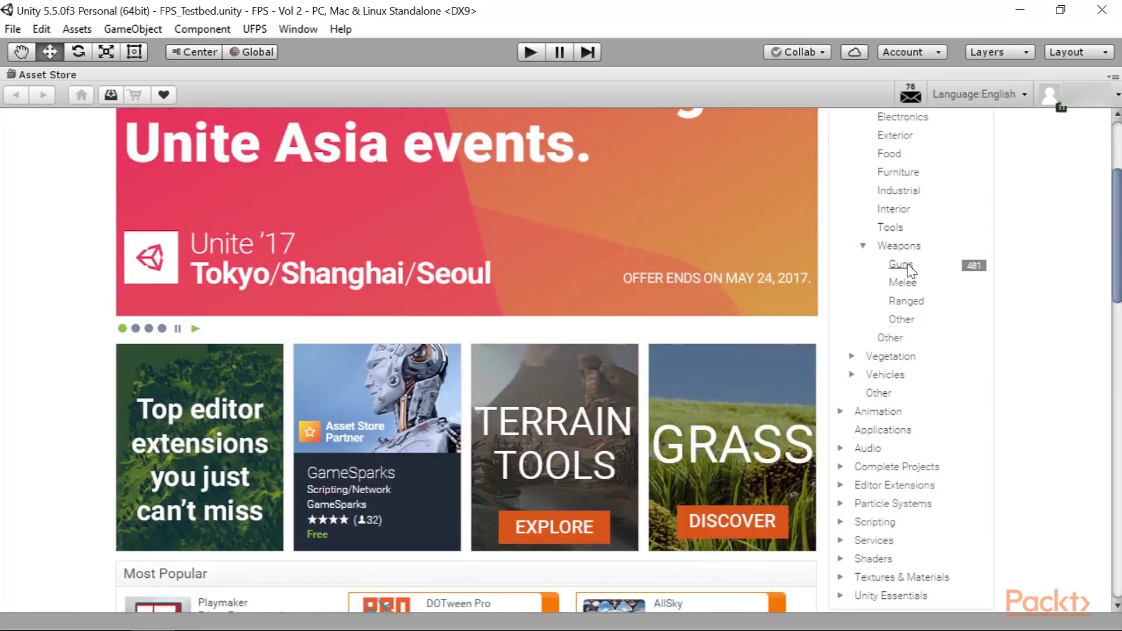
click(907, 266)
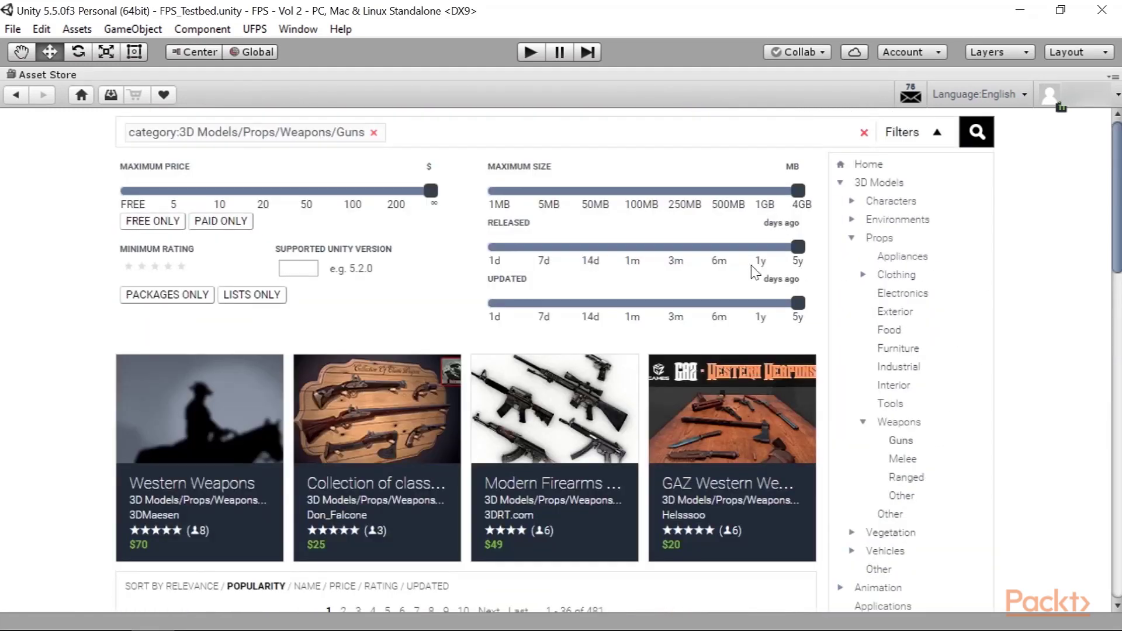
- Sort the guns by price and open the Close Quarters Assault Rifle listing
scroll(374, 298, down, 5)
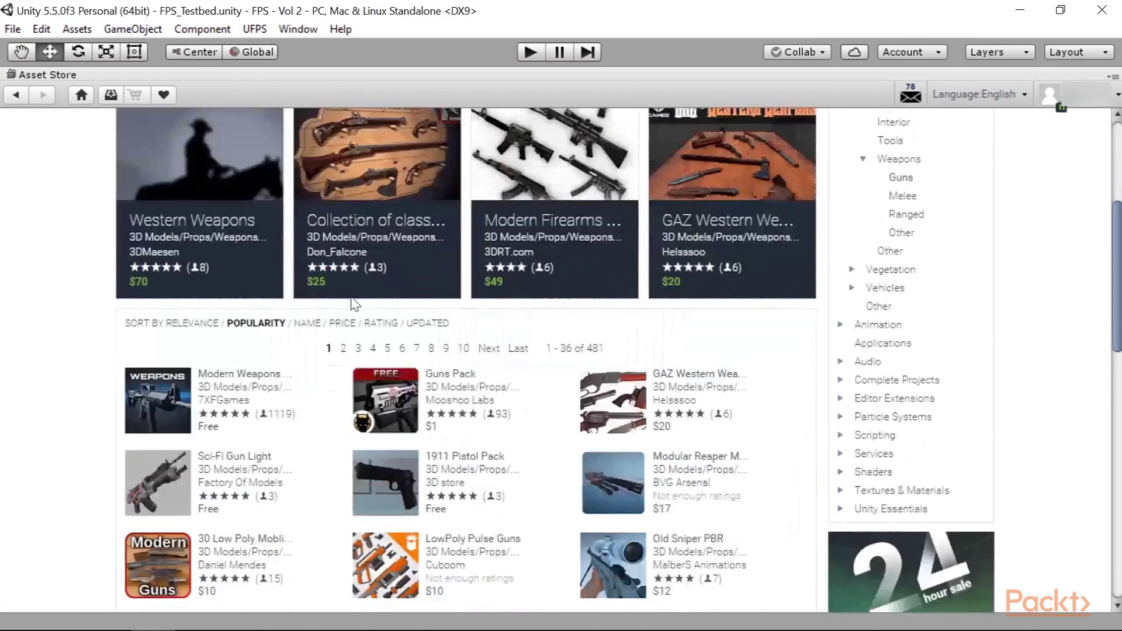
scroll(283, 509, down, 2)
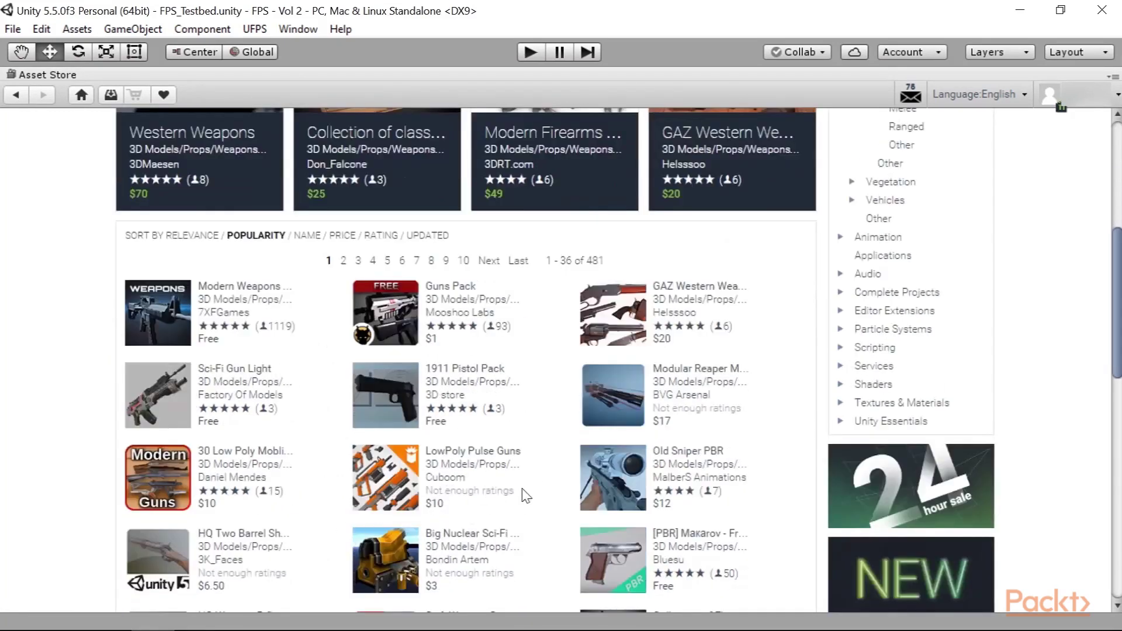
scroll(560, 421, down, 6)
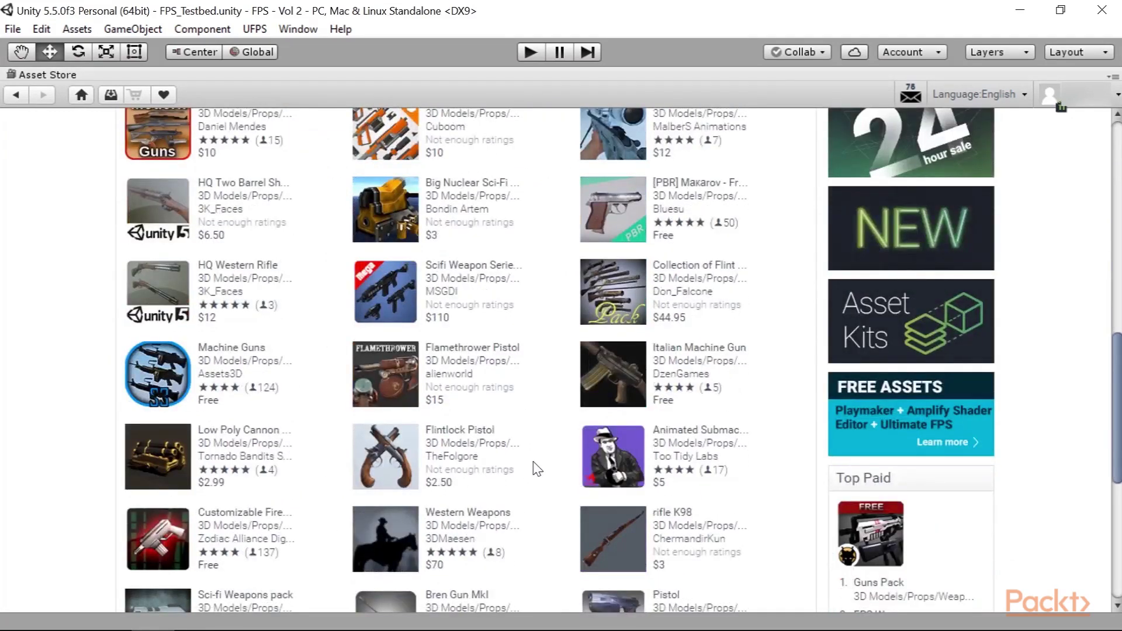
scroll(536, 468, up, 7)
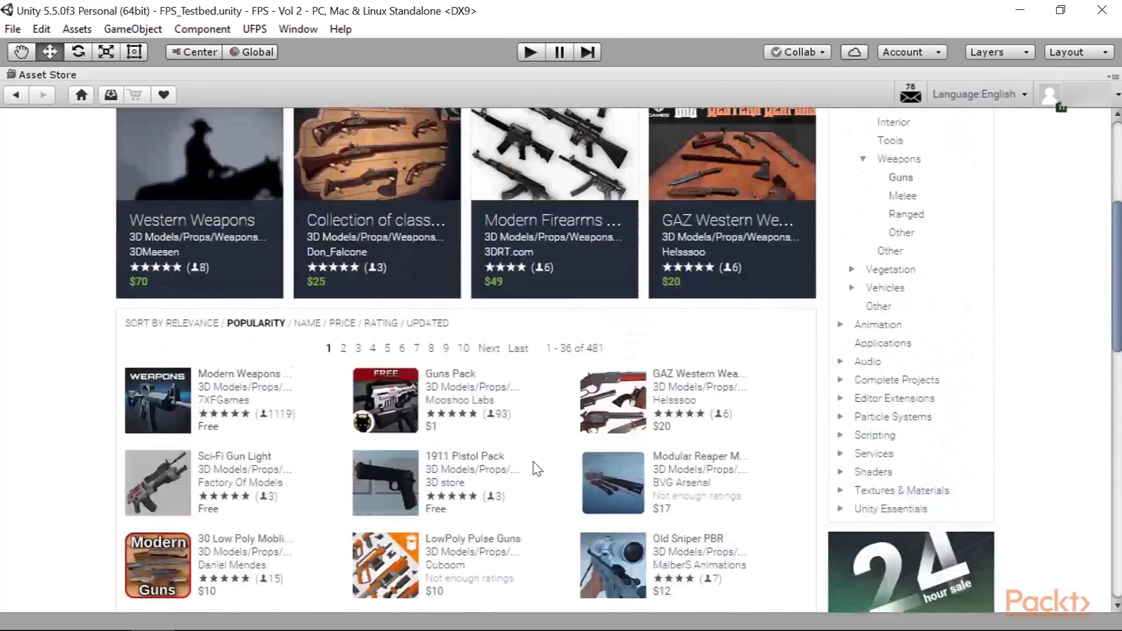
click(342, 324)
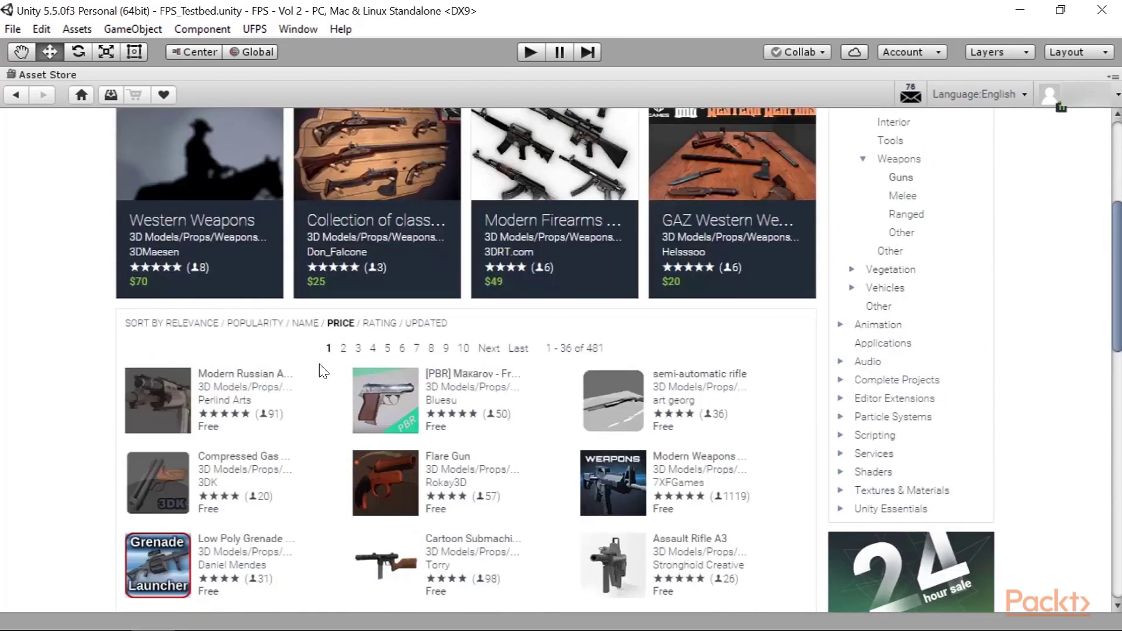
scroll(287, 446, down, 3)
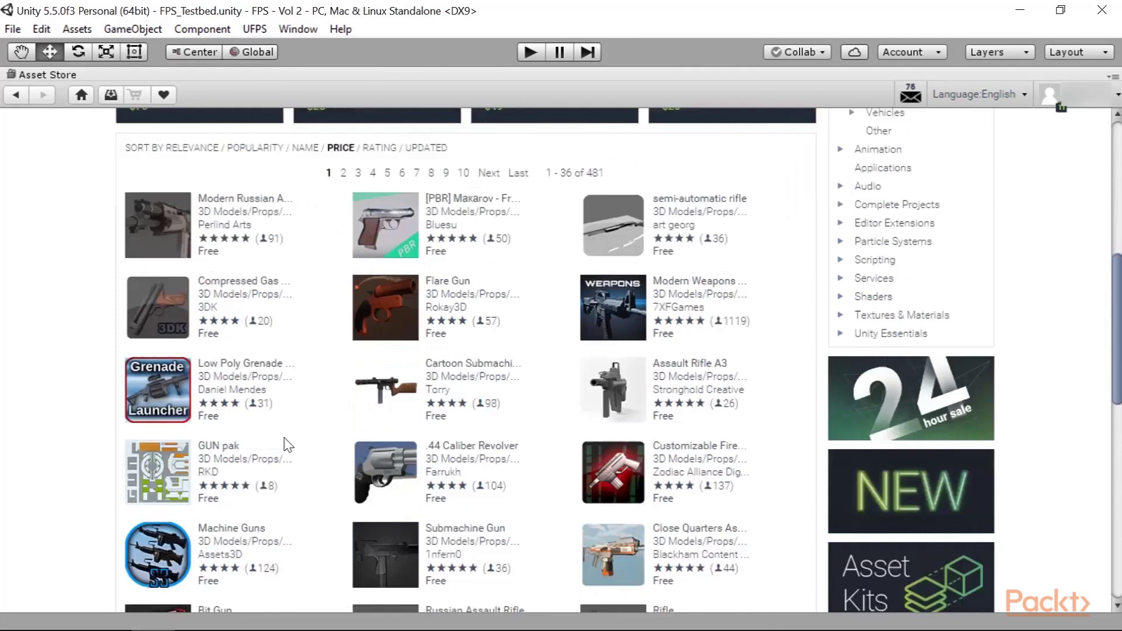
scroll(575, 411, down, 3)
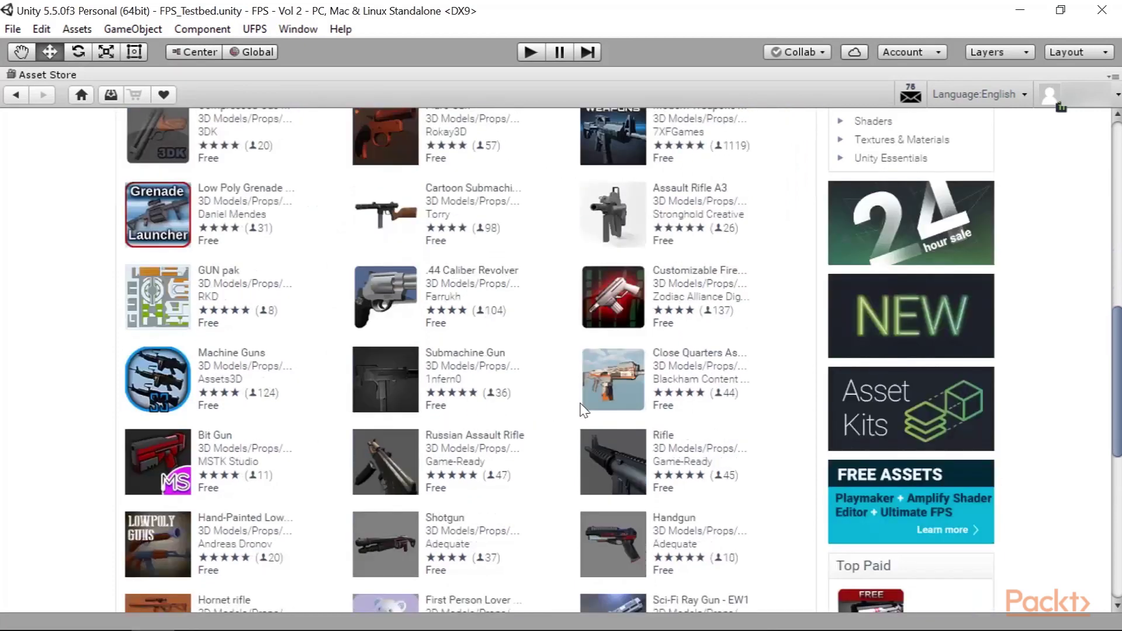
click(710, 351)
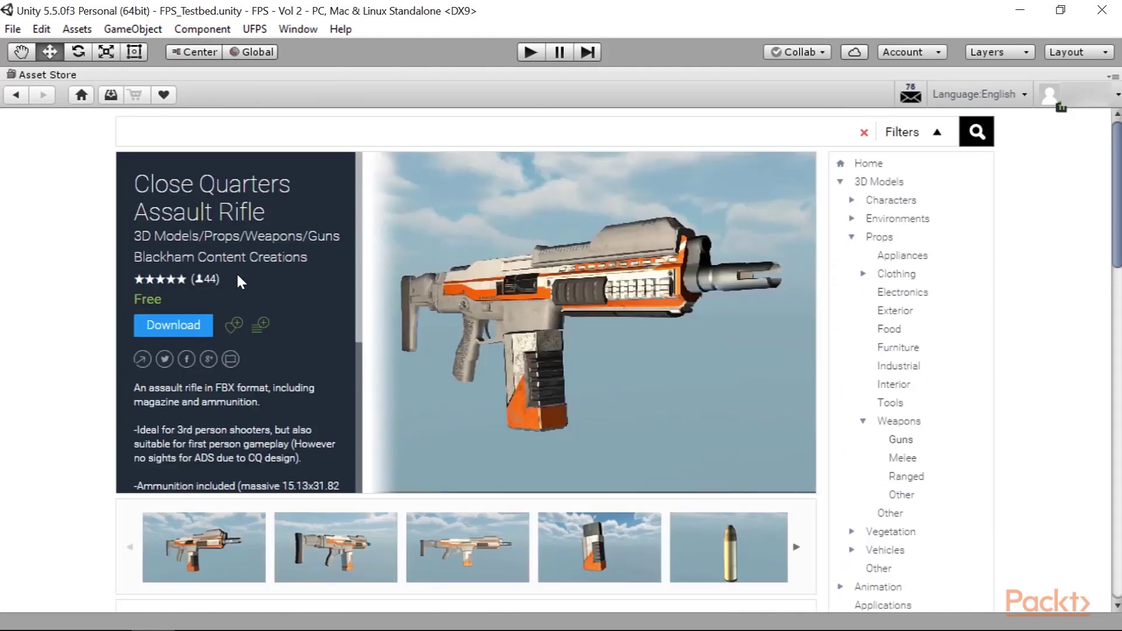
- Download the free Close Quarters Assault Rifle package to bring up the Import Unity Package dialog
scroll(421, 443, down, 3)
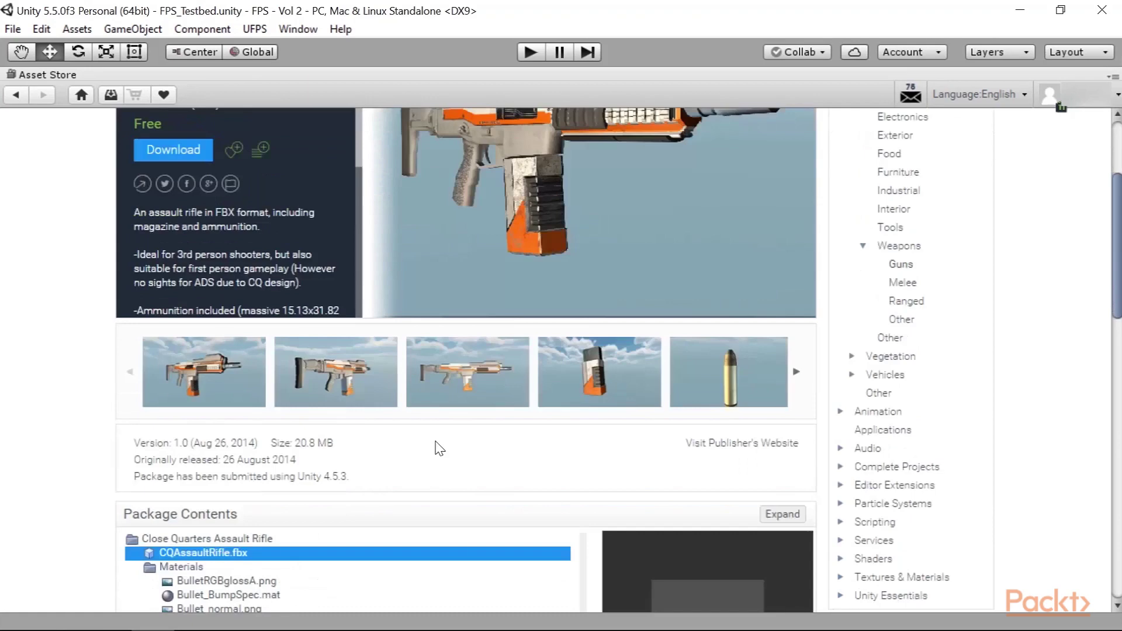
scroll(397, 409, up, 3)
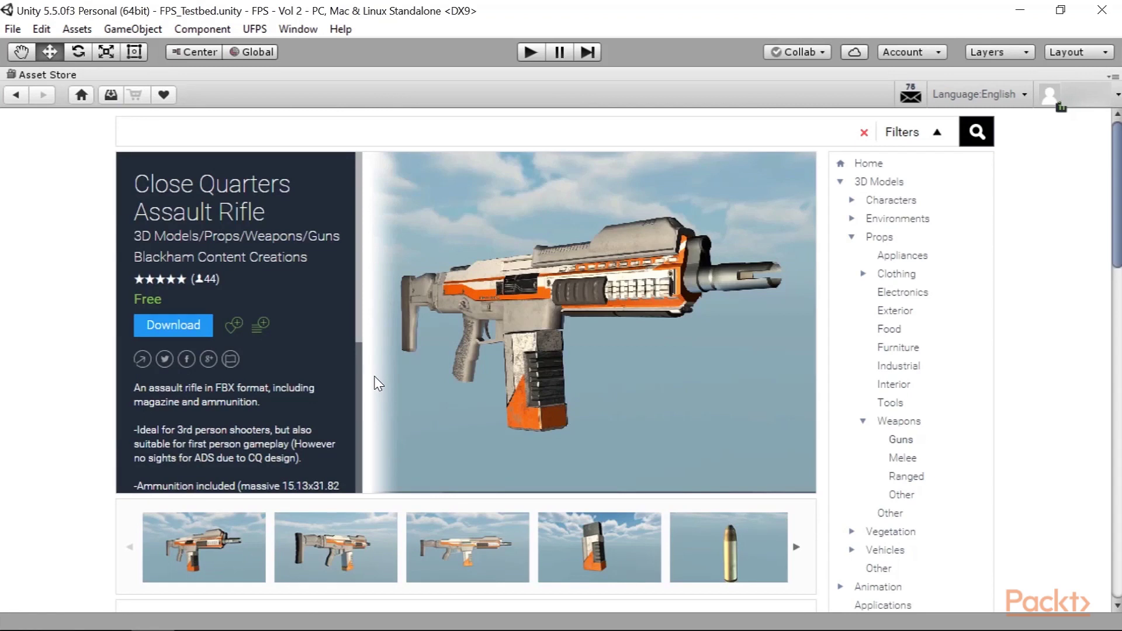
click(167, 333)
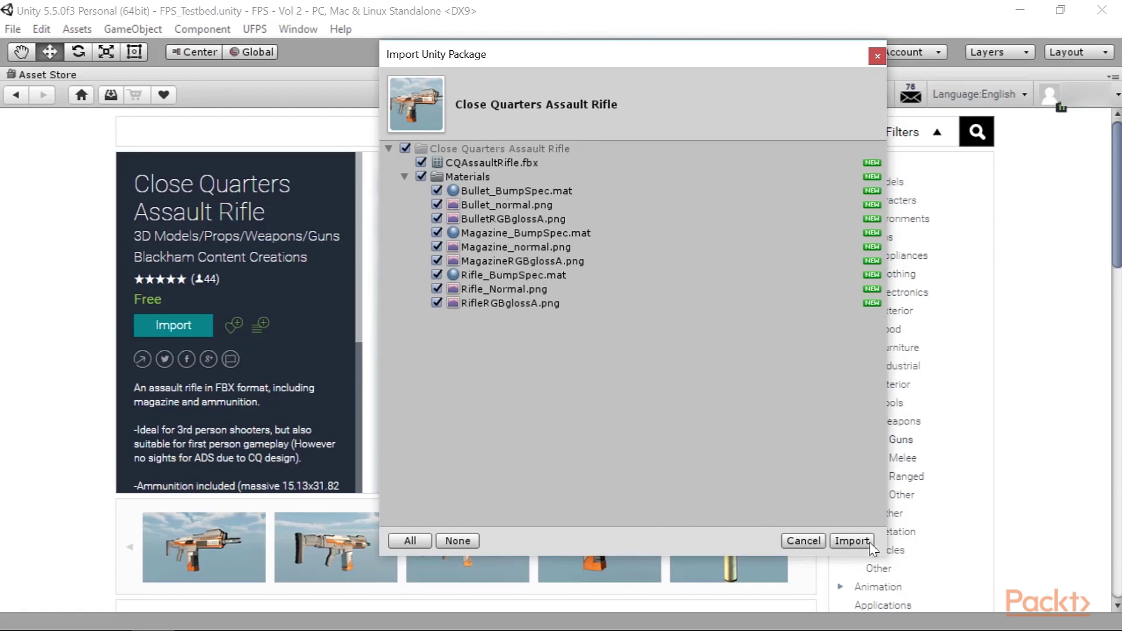
- Import all package files and un-maximize the Asset Store tab
click(852, 541)
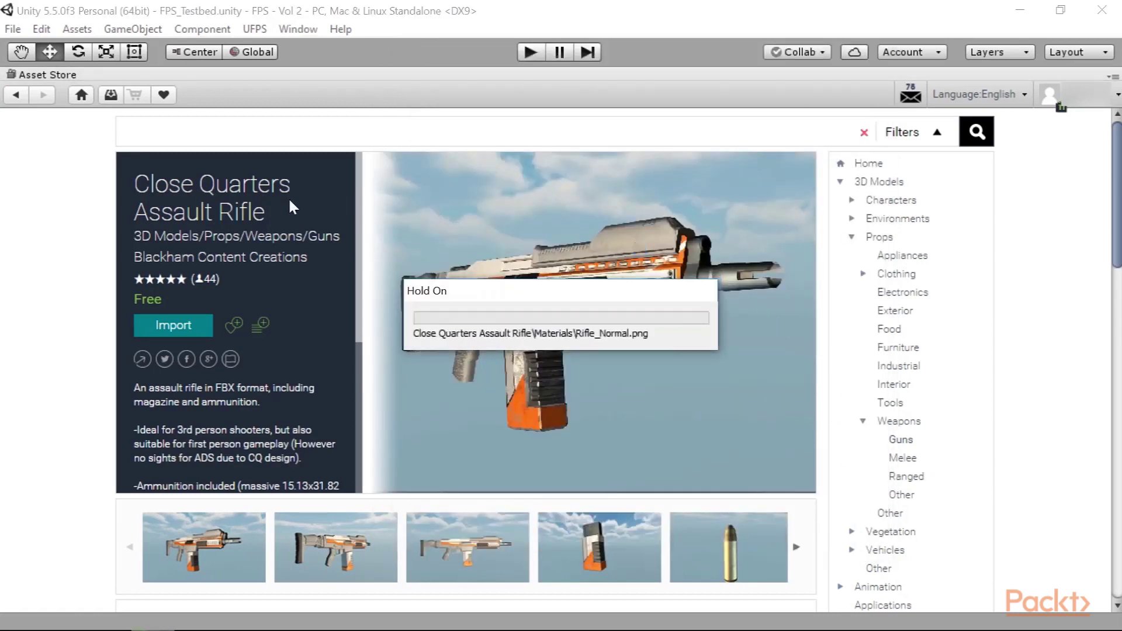
right_click(38, 80)
click(90, 110)
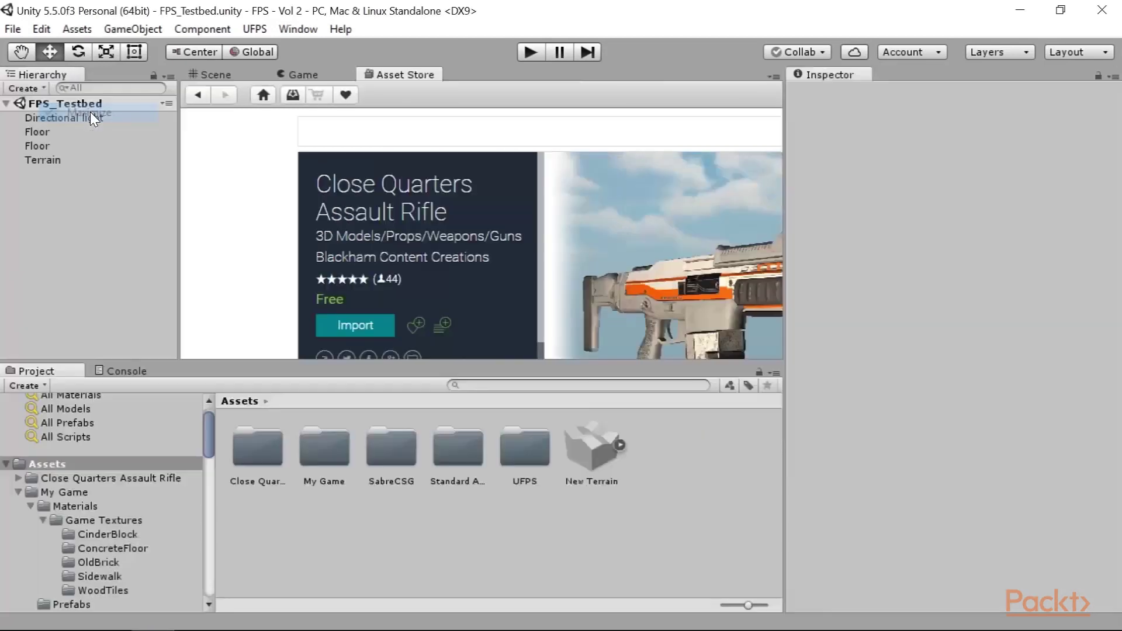
- Return to the Scene view and select the CQAssaultRifle model in its new folder
click(221, 79)
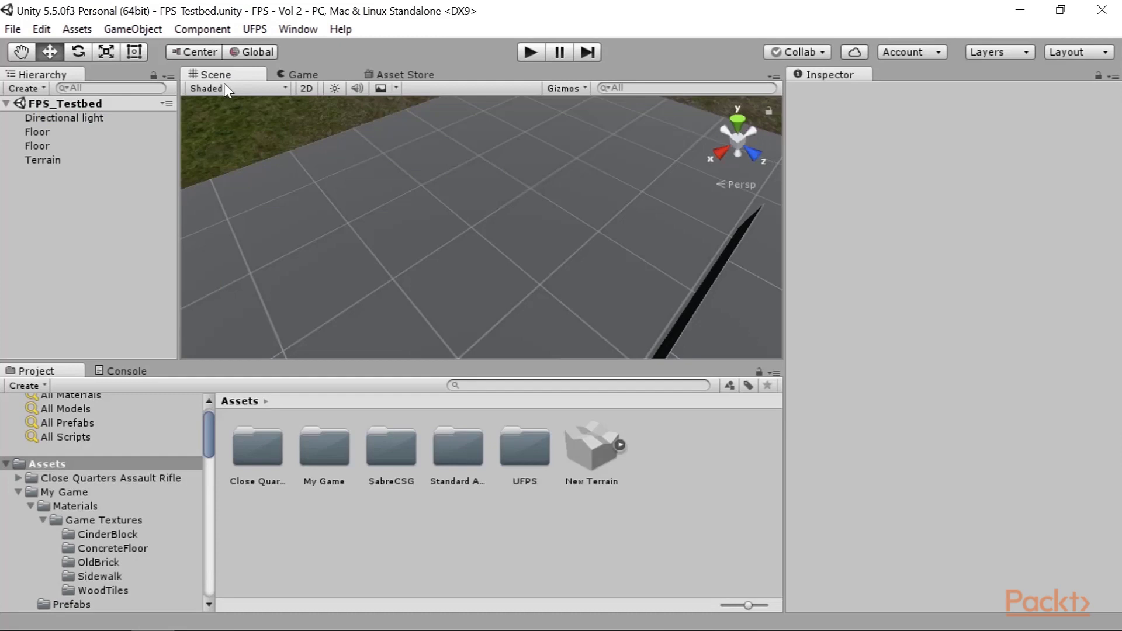
click(44, 477)
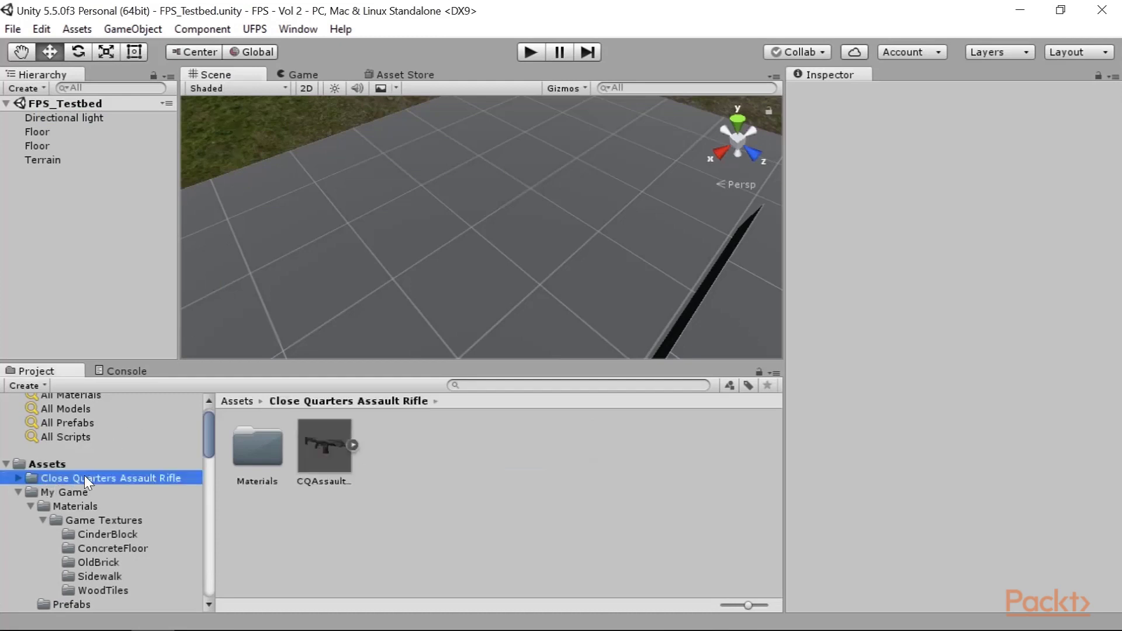
click(339, 447)
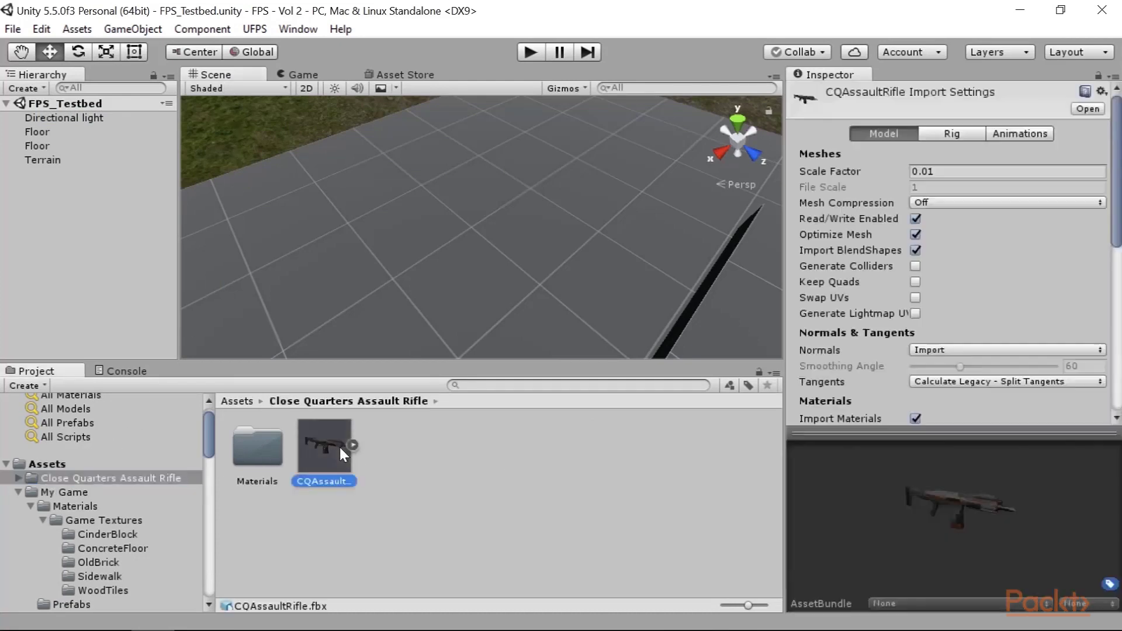